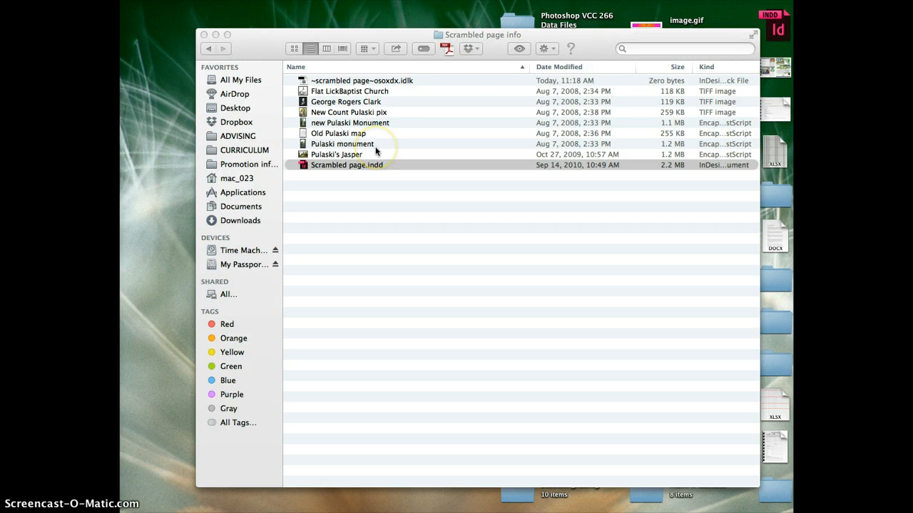
Browse the Downloads folder in column view and examine the Scrambled page info ZIP archive and its extracted folder
{"action": "left_click", "coordinate": [268, 40]}
{"action": "left_click", "coordinate": [262, 35]}
{"action": "left_click_drag", "start_coordinate": [262, 35], "coordinate": [232, 32]}
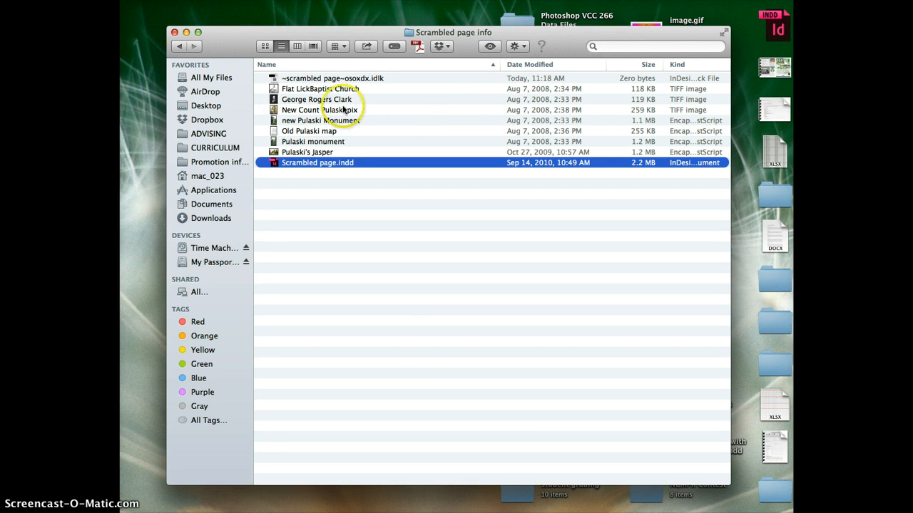
{"action": "left_click", "coordinate": [297, 46]}
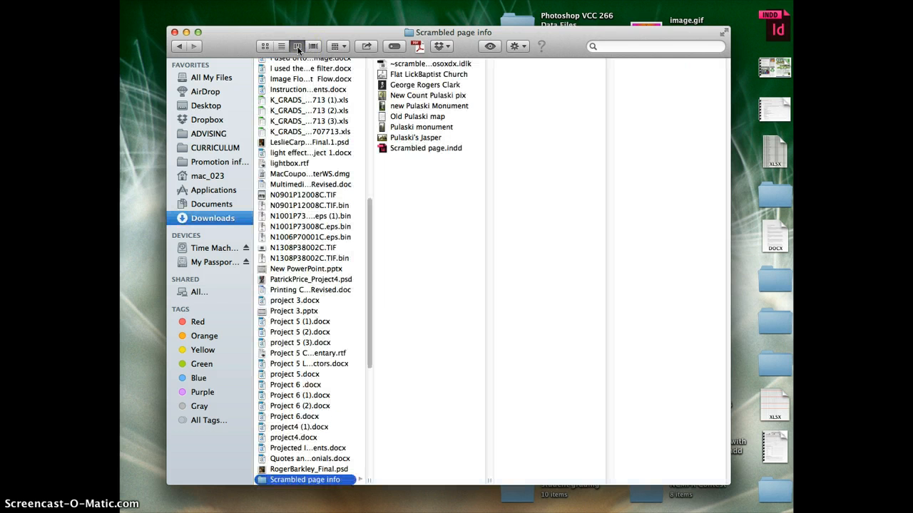
{"action": "left_click", "coordinate": [384, 284]}
{"action": "left_click_drag", "start_coordinate": [369, 279], "coordinate": [368, 434]}
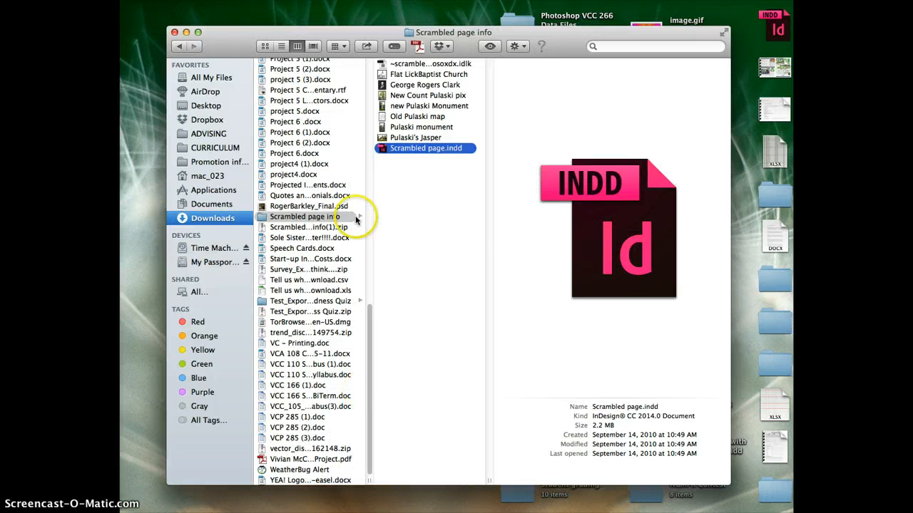
{"action": "left_click", "coordinate": [275, 228]}
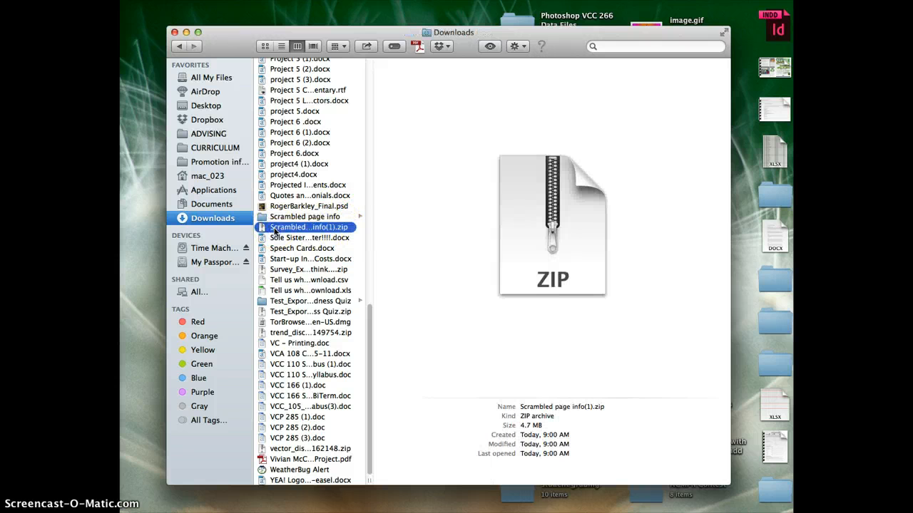
{"action": "left_click", "coordinate": [279, 217]}
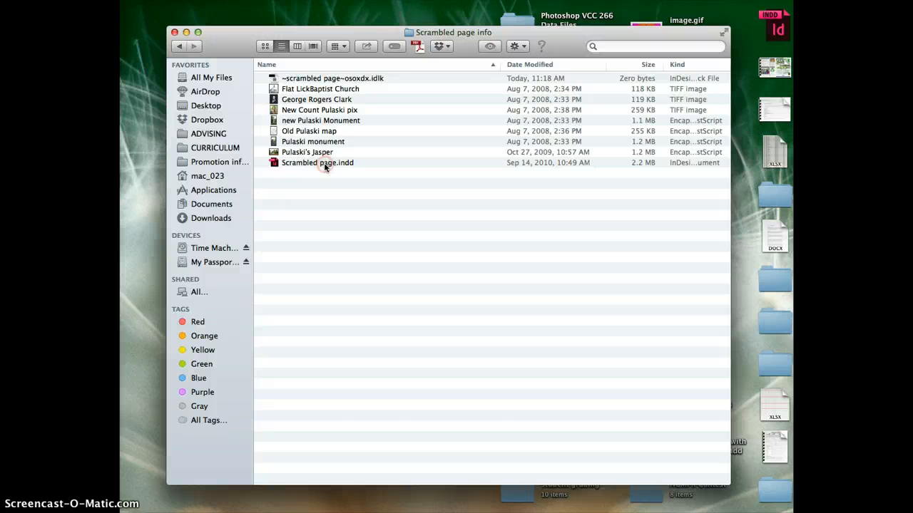
Open Scrambled page.indd with Adobe InDesign CC 2014
{"action": "right_click", "coordinate": [324, 164]}
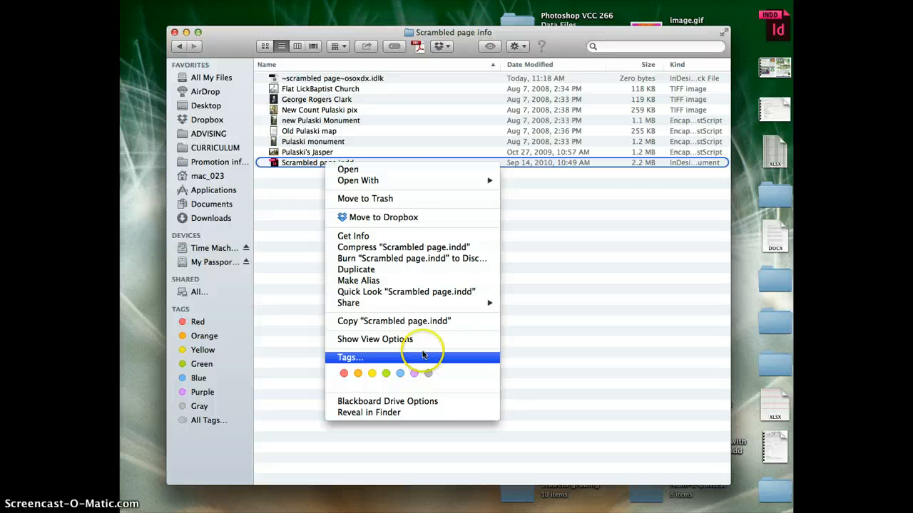
{"action": "left_click", "coordinate": [380, 180]}
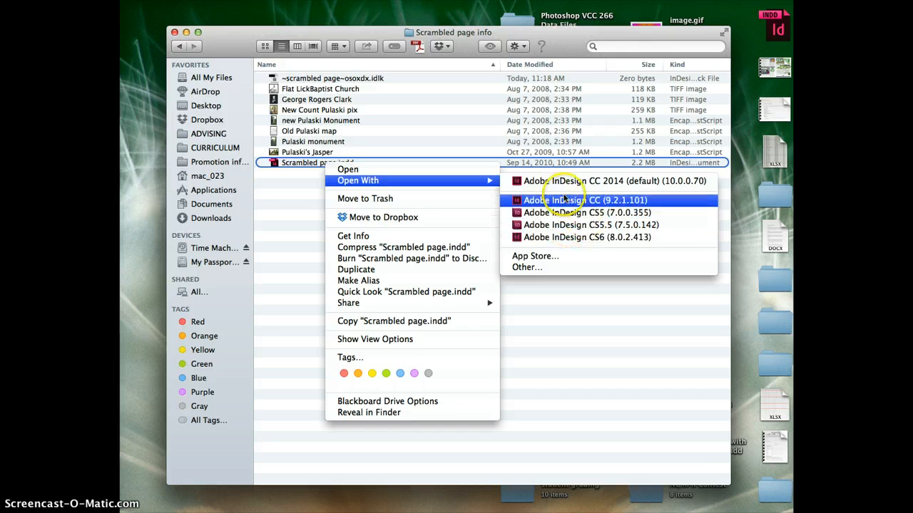
{"action": "left_click", "coordinate": [571, 182]}
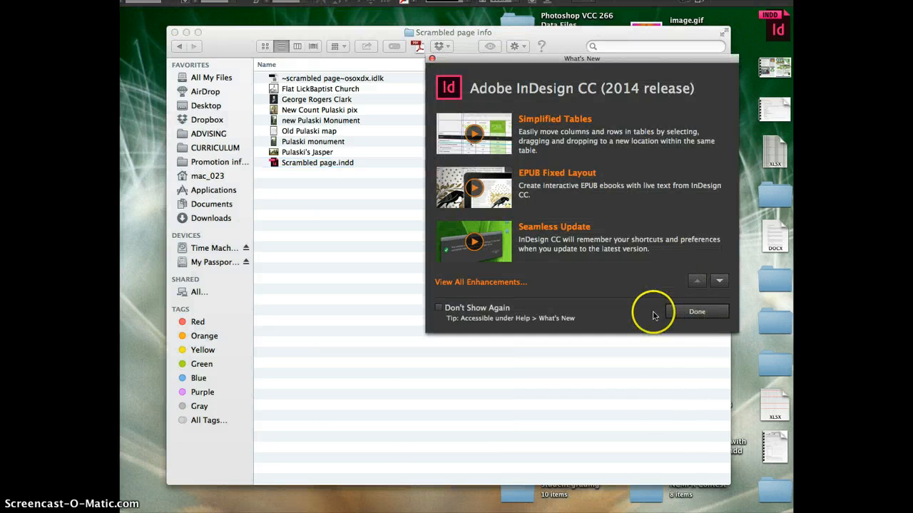
Try to dismiss the What's New window, moving the Missing Fonts dialog out of the way
{"action": "left_click", "coordinate": [702, 311]}
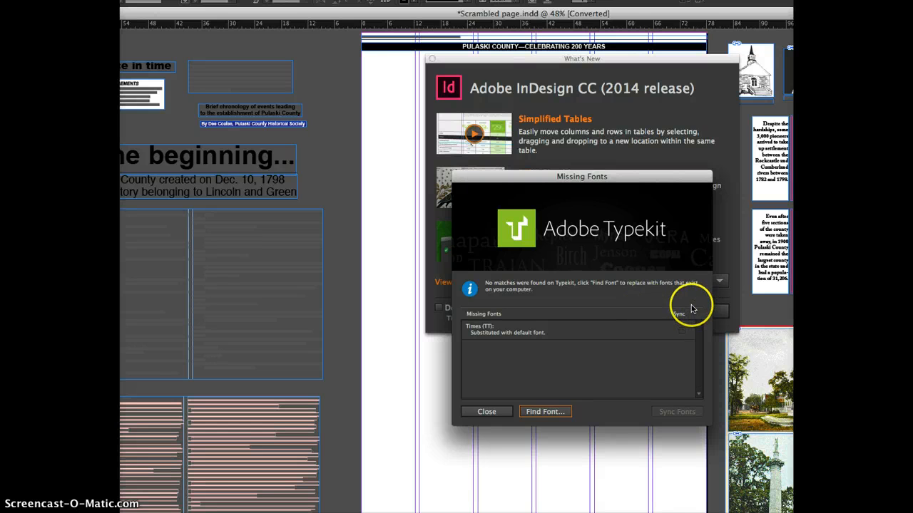
{"action": "left_click_drag", "start_coordinate": [514, 177], "coordinate": [510, 347]}
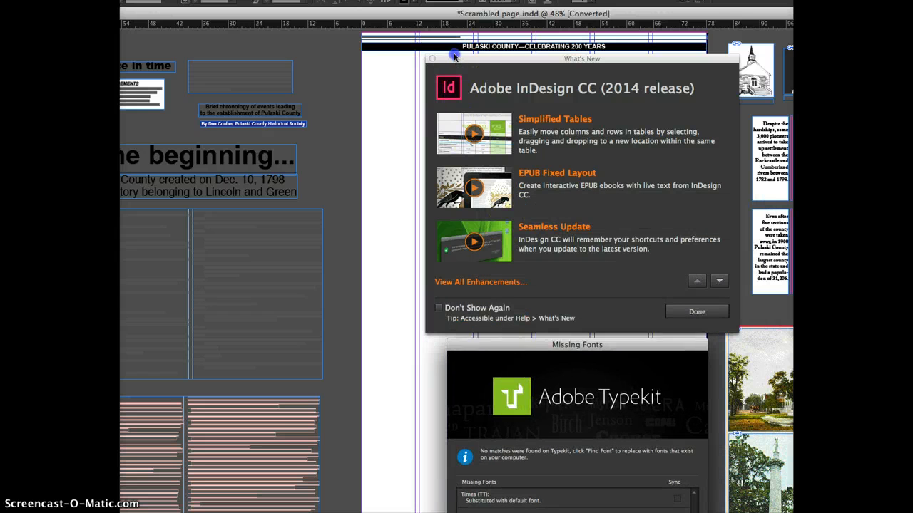
{"action": "left_click_drag", "start_coordinate": [456, 60], "coordinate": [447, 51]}
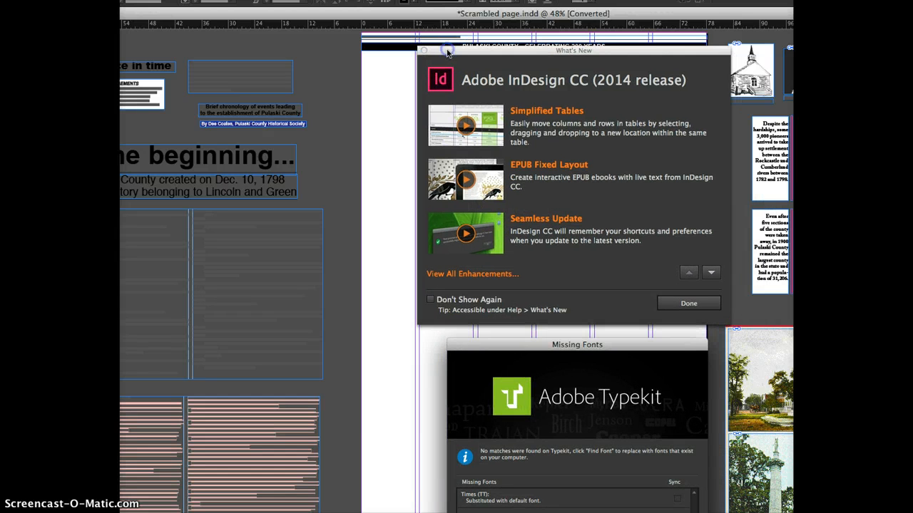
{"action": "left_click", "coordinate": [681, 306]}
{"action": "left_click_drag", "start_coordinate": [631, 345], "coordinate": [631, 161]}
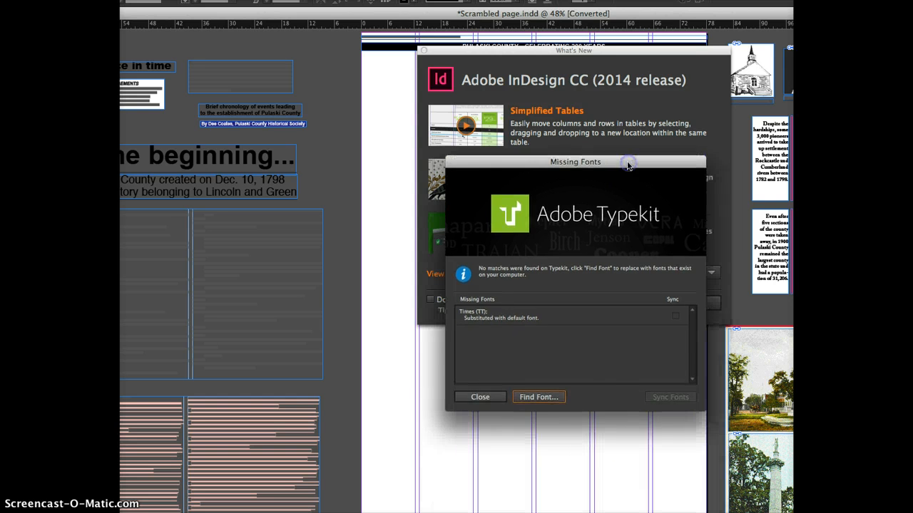
Open Find Font from the Missing Fonts dialog and select the missing font Times (TT)
{"action": "left_click", "coordinate": [480, 317]}
{"action": "left_click", "coordinate": [465, 318]}
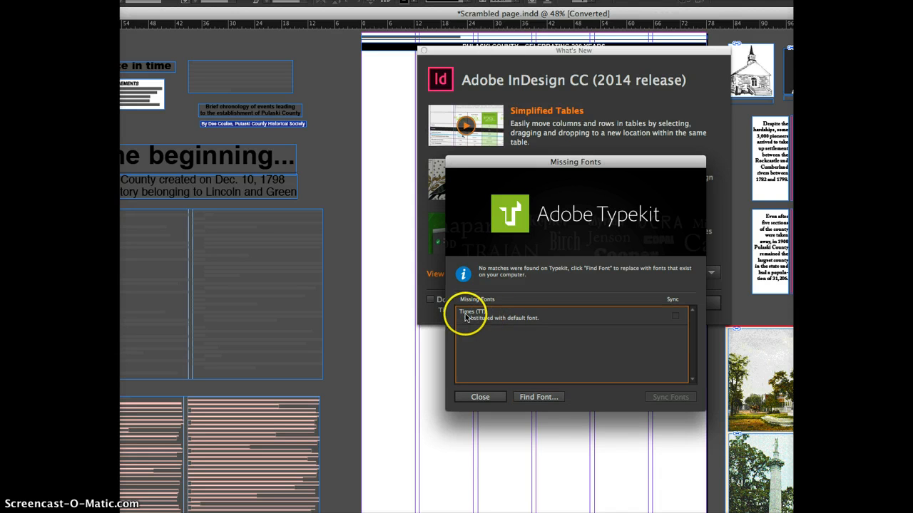
{"action": "left_click", "coordinate": [538, 396]}
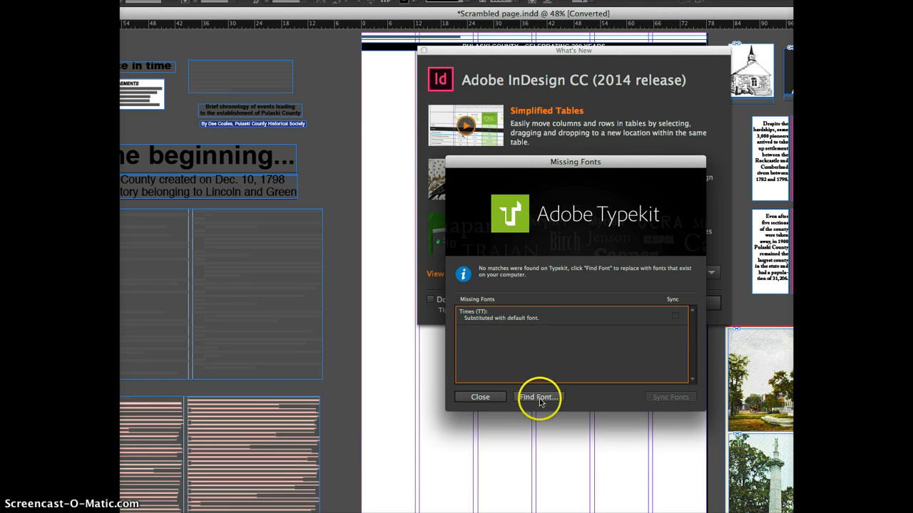
{"action": "left_click", "coordinate": [549, 217]}
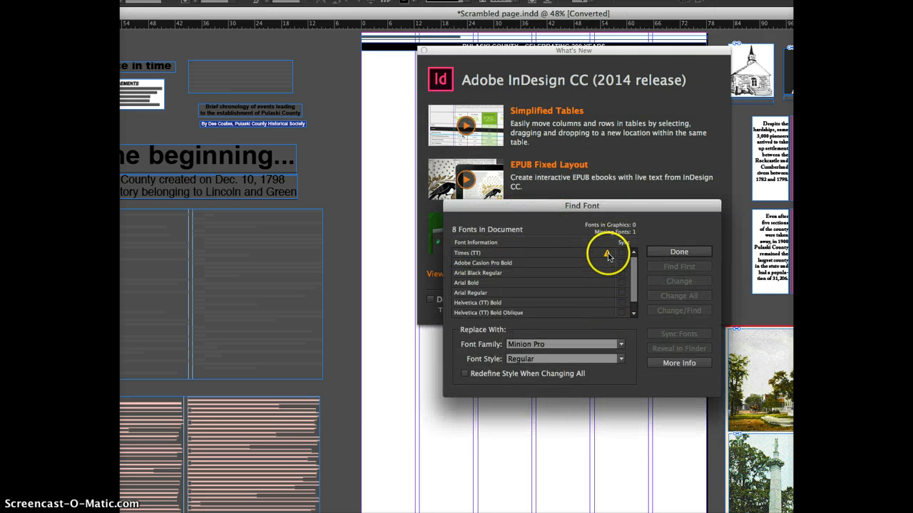
{"action": "left_click", "coordinate": [477, 254]}
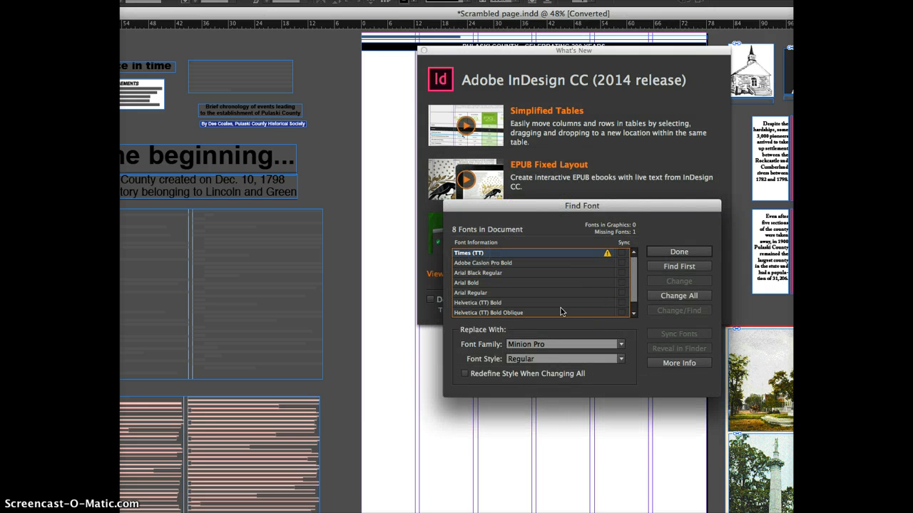
Set the replacement font family for the selected missing font to Times
{"action": "left_click", "coordinate": [620, 345]}
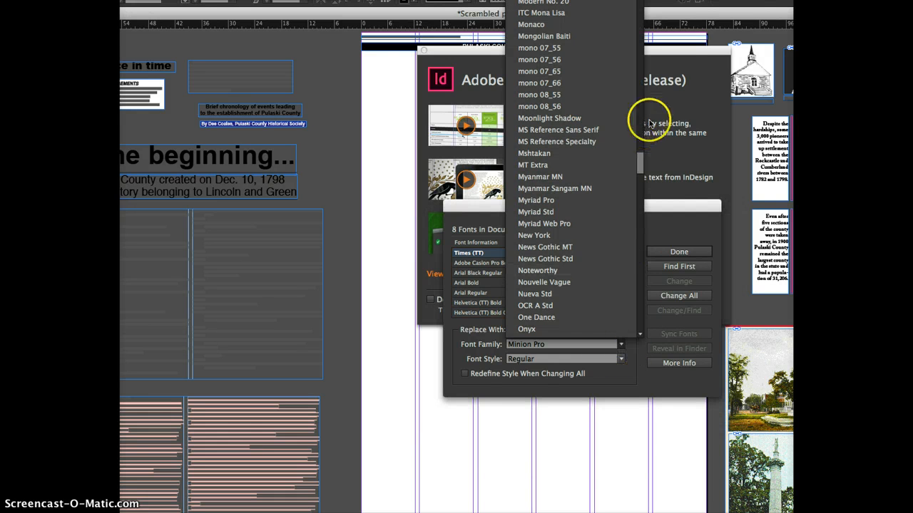
{"action": "scroll", "coordinate": [638, 158], "scroll_direction": "up", "scroll_amount": 4}
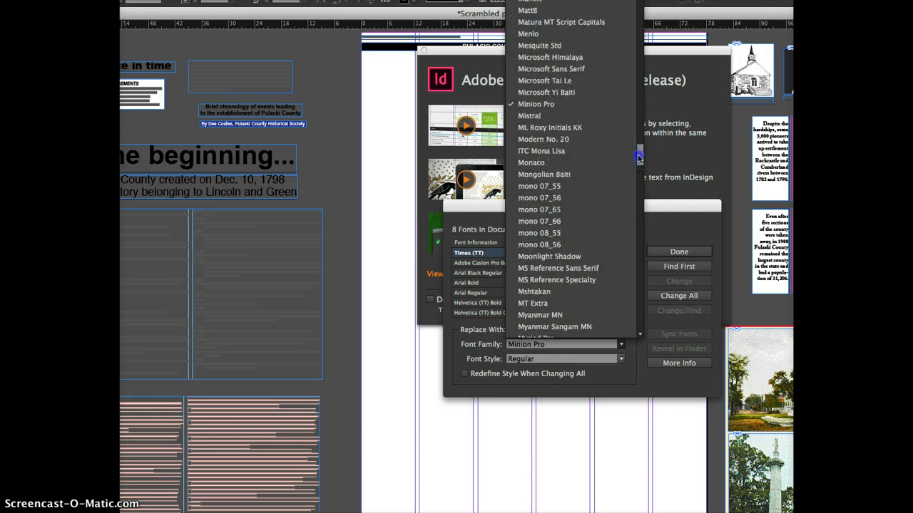
{"action": "left_click_drag", "start_coordinate": [638, 159], "coordinate": [641, 125]}
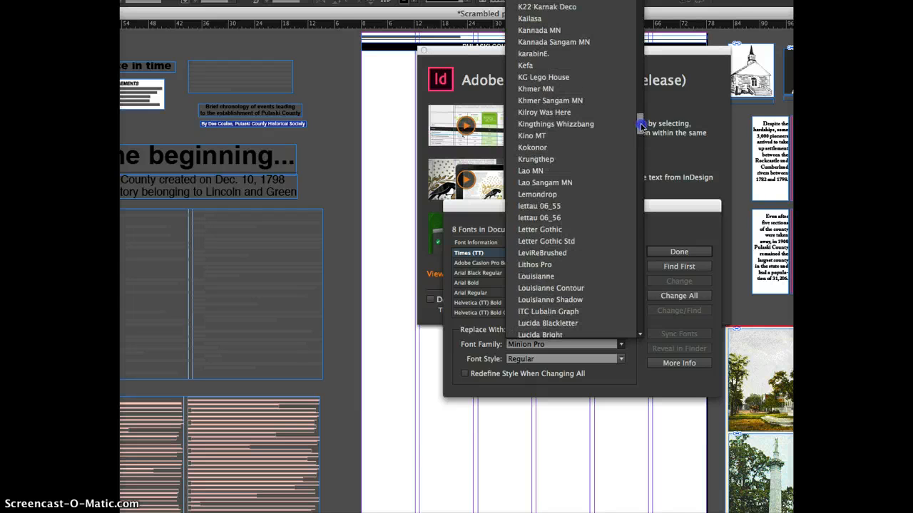
{"action": "scroll", "coordinate": [640, 125], "scroll_direction": "up", "scroll_amount": 3}
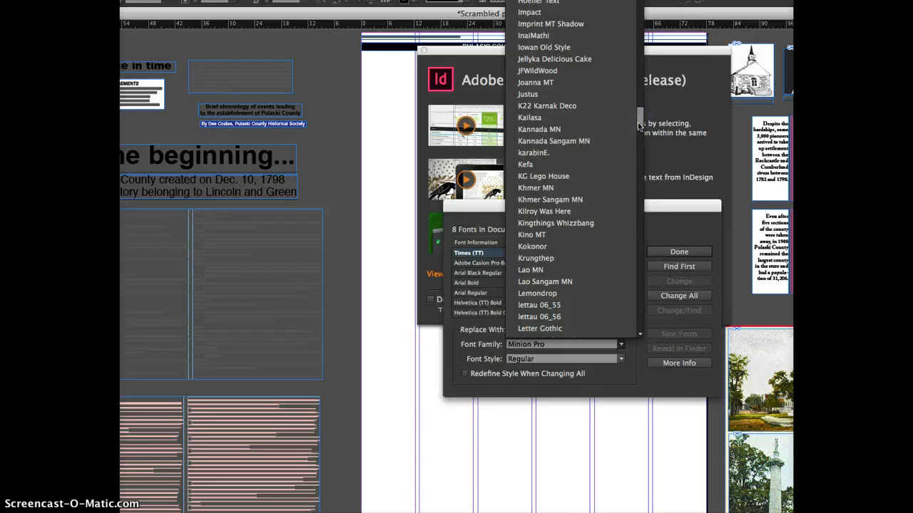
{"action": "left_click_drag", "start_coordinate": [639, 126], "coordinate": [631, 243]}
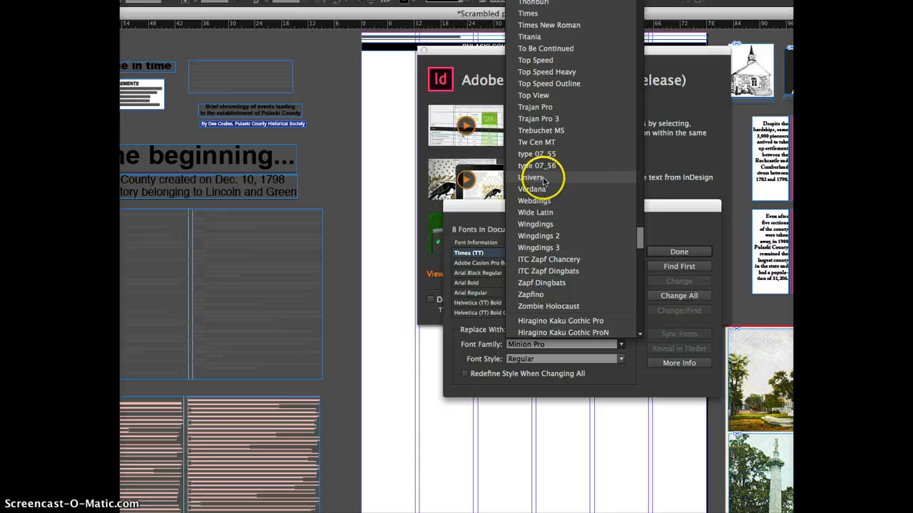
{"action": "left_click", "coordinate": [536, 14]}
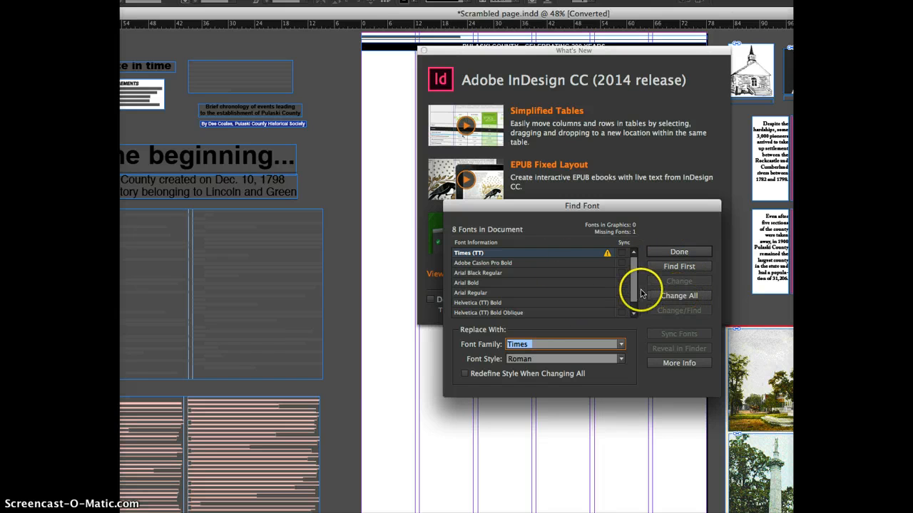
Change all occurrences of Times (TT) to Times Roman, and close the Find Font and What's New windows
{"action": "left_click", "coordinate": [670, 300]}
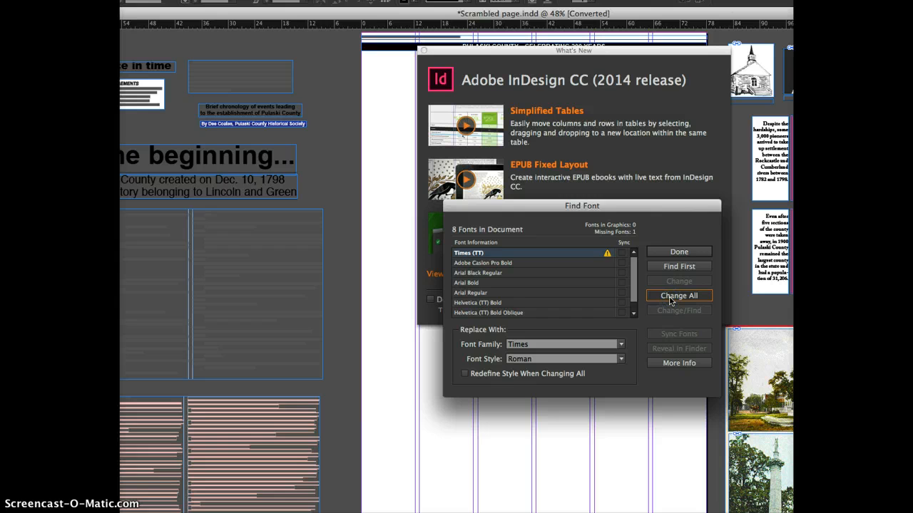
{"action": "left_click", "coordinate": [672, 253]}
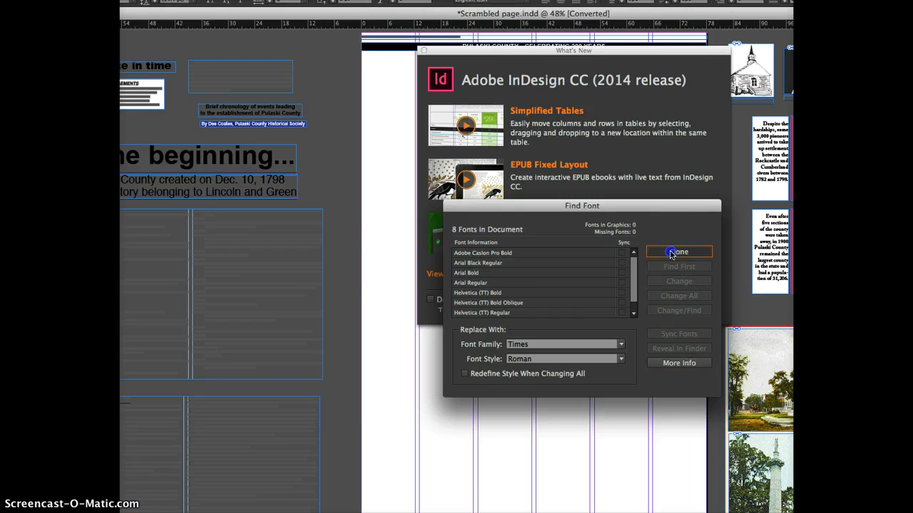
{"action": "left_click", "coordinate": [688, 303]}
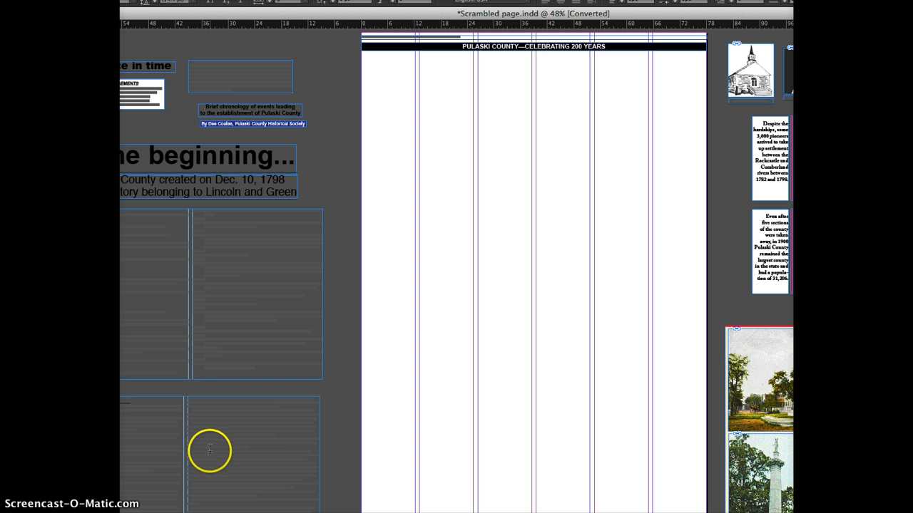
{"action": "left_click", "coordinate": [511, 6]}
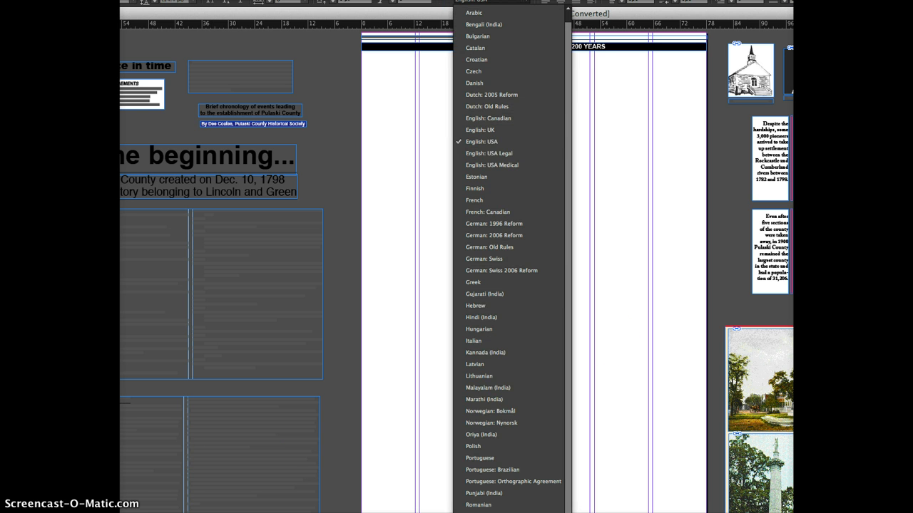
{"action": "key", "text": "Escape"}
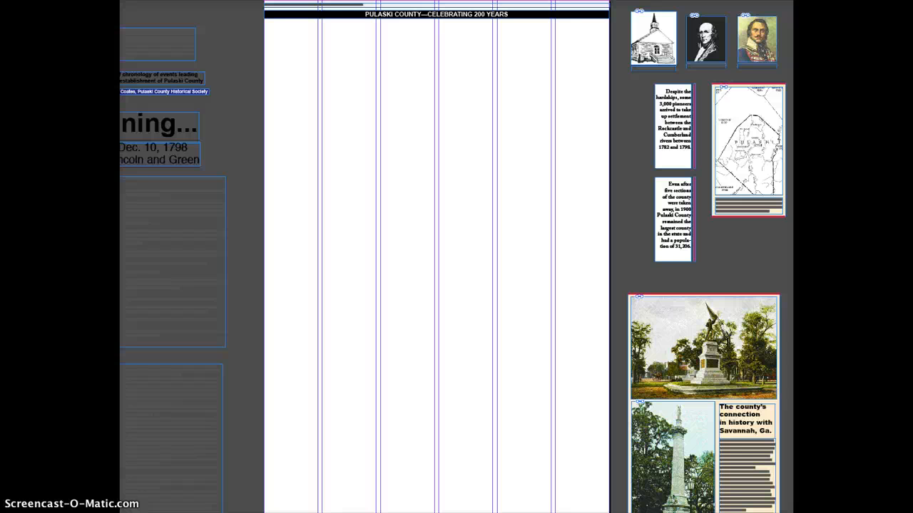
Show the Links panel, float it over the blank page and enlarge it to make room for the link info
{"action": "left_click", "coordinate": [232, 0]}
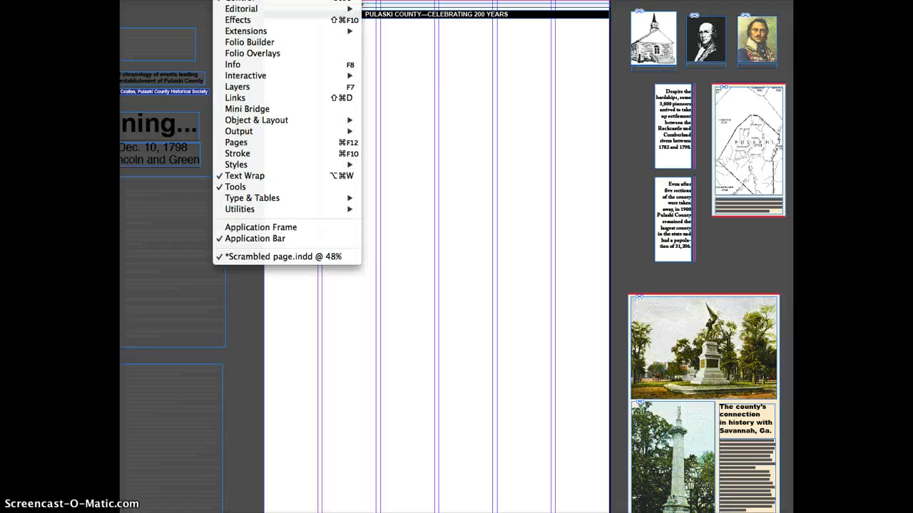
{"action": "left_click", "coordinate": [266, 99]}
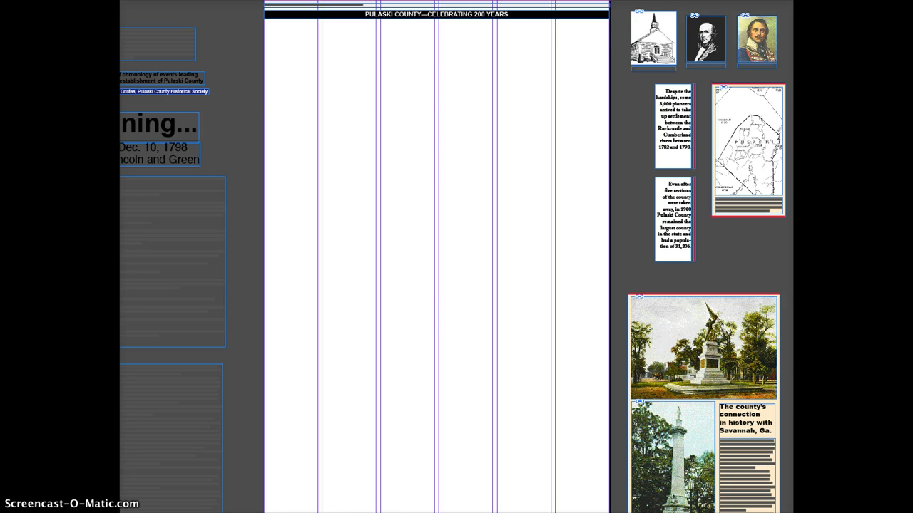
{"action": "left_click_drag", "start_coordinate": [790, 51], "coordinate": [480, 112]}
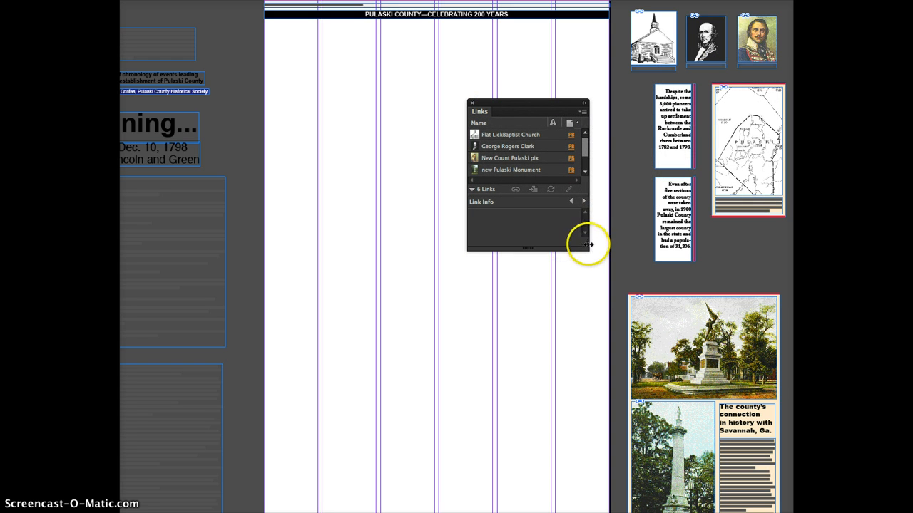
{"action": "left_click_drag", "start_coordinate": [588, 244], "coordinate": [613, 290]}
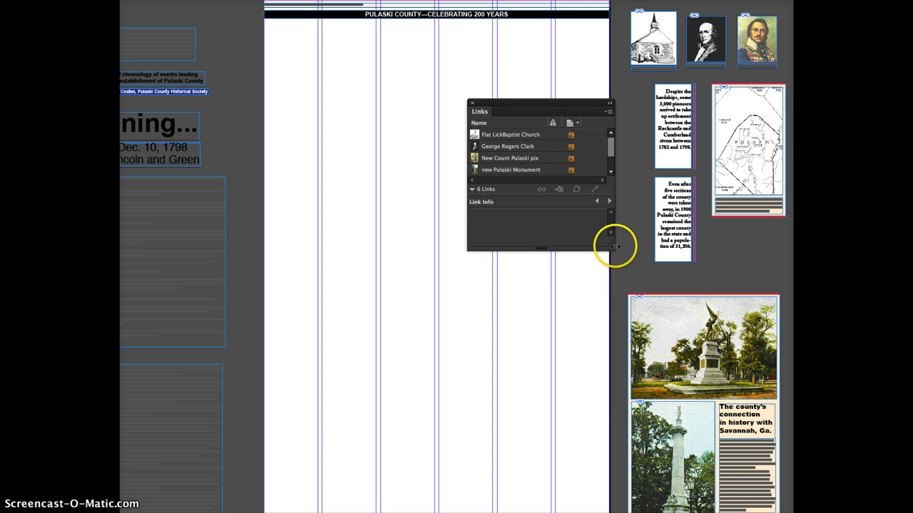
{"action": "left_click_drag", "start_coordinate": [612, 248], "coordinate": [632, 310]}
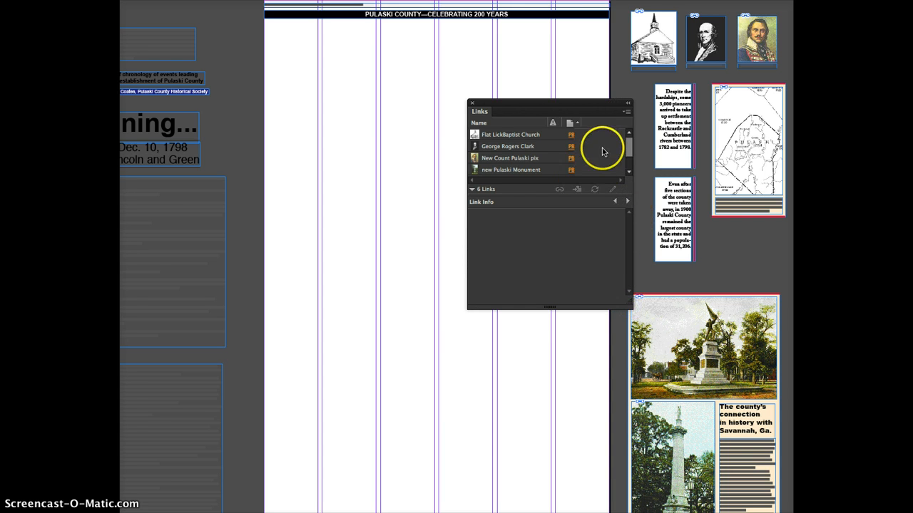
{"action": "mouse_move", "coordinate": [629, 142]}
{"action": "left_mouse_down"}
{"action": "mouse_move", "coordinate": [629, 156]}
{"action": "mouse_move", "coordinate": [629, 137]}
{"action": "left_mouse_up"}
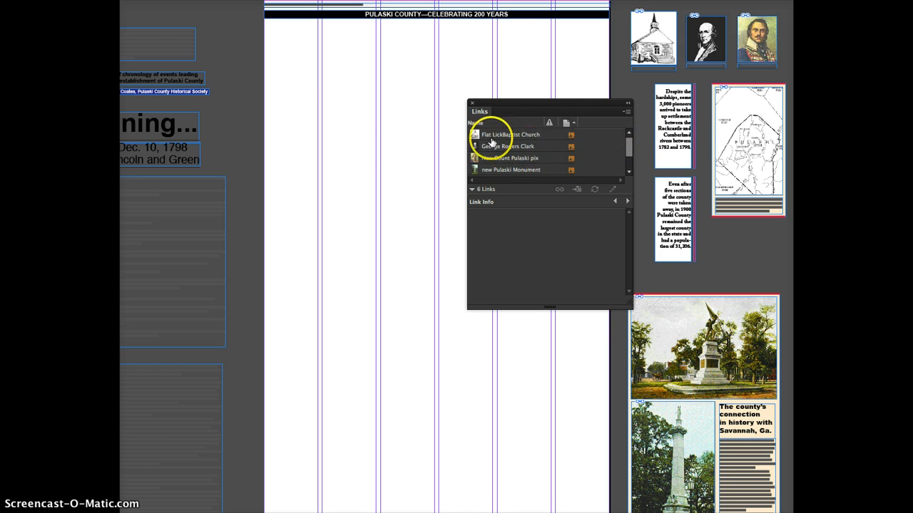
Inspect the link info of Flat LickBaptist Church, and switch to Finder to view the images in the Scrambled page info folder
{"action": "left_click", "coordinate": [531, 136]}
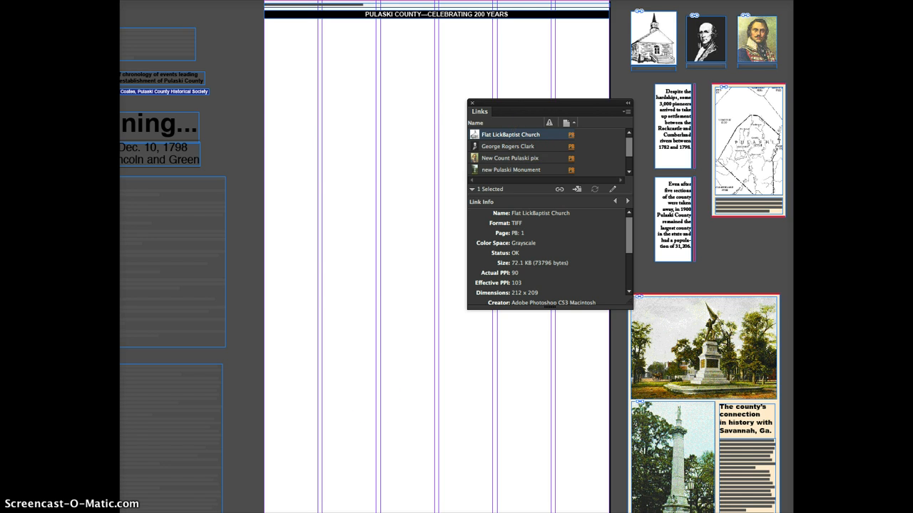
{"action": "key", "text": "super+Tab"}
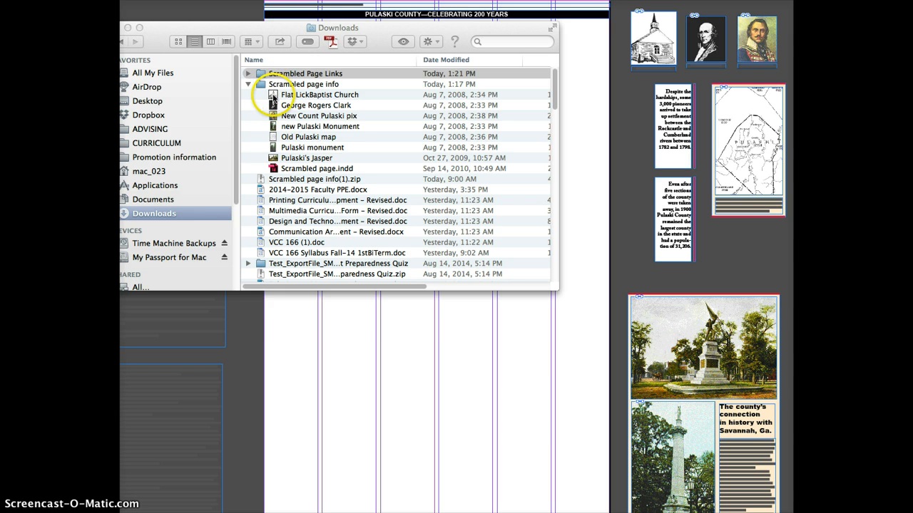
Move the Flat LickBaptist Church image from the Scrambled page info folder into Scrambled Page Links and expand that folder
{"action": "left_click", "coordinate": [294, 96]}
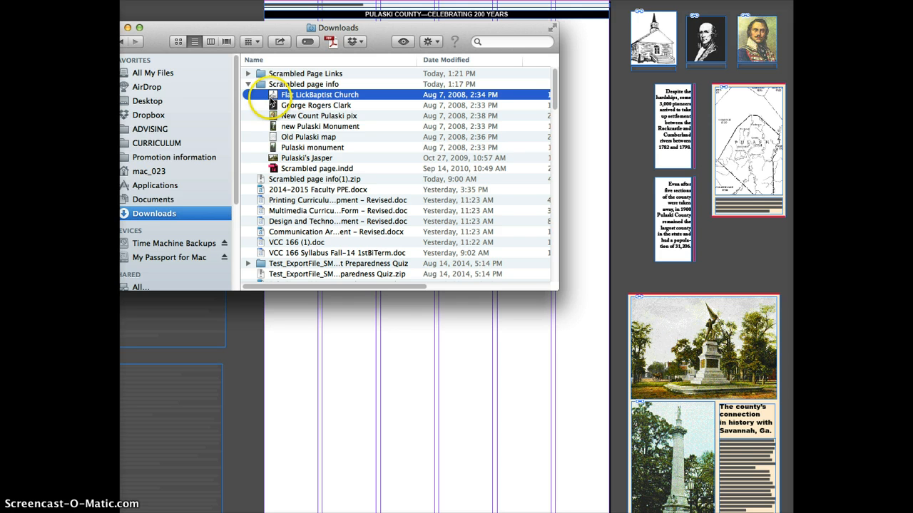
{"action": "left_click_drag", "start_coordinate": [273, 103], "coordinate": [287, 78]}
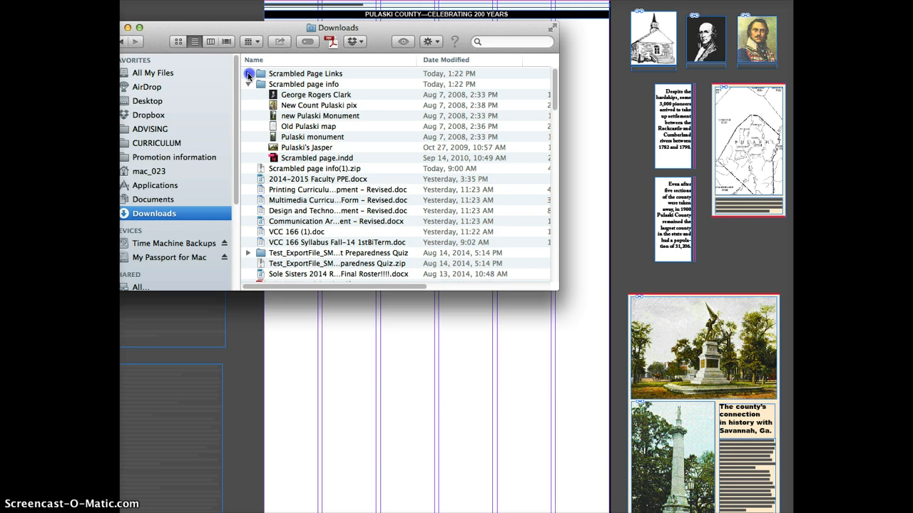
{"action": "left_click", "coordinate": [248, 74]}
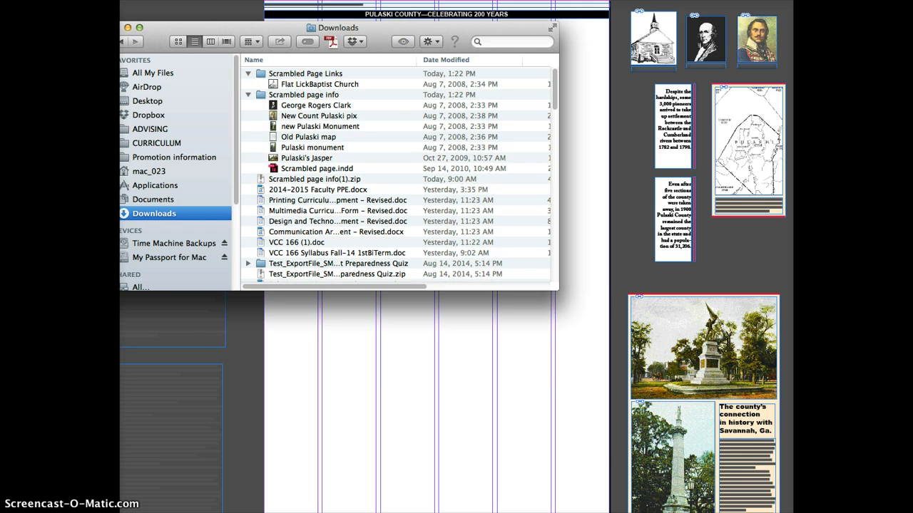
Switch to InDesign and relink the missing Flat LickBaptist Church image to its file in the Downloads folder's Scrambled Page Links subfolder
{"action": "key", "text": "super+Tab"}
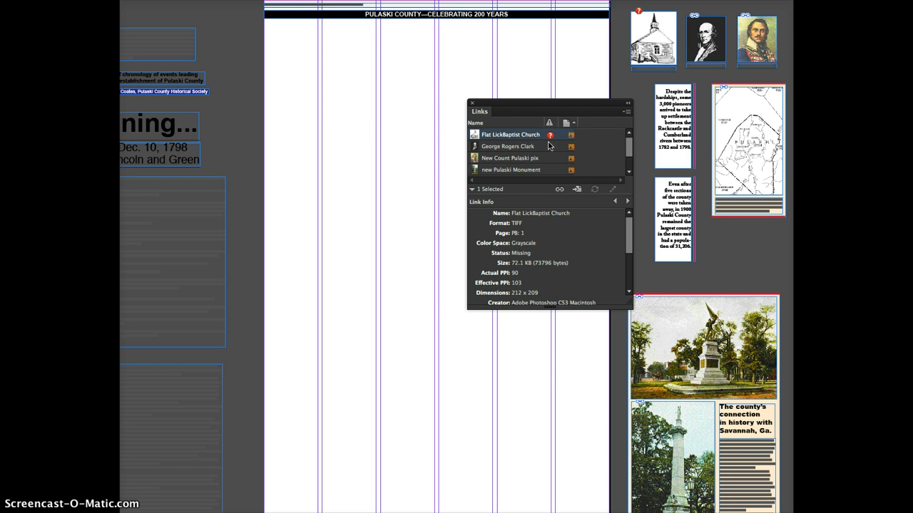
{"action": "left_click", "coordinate": [533, 138]}
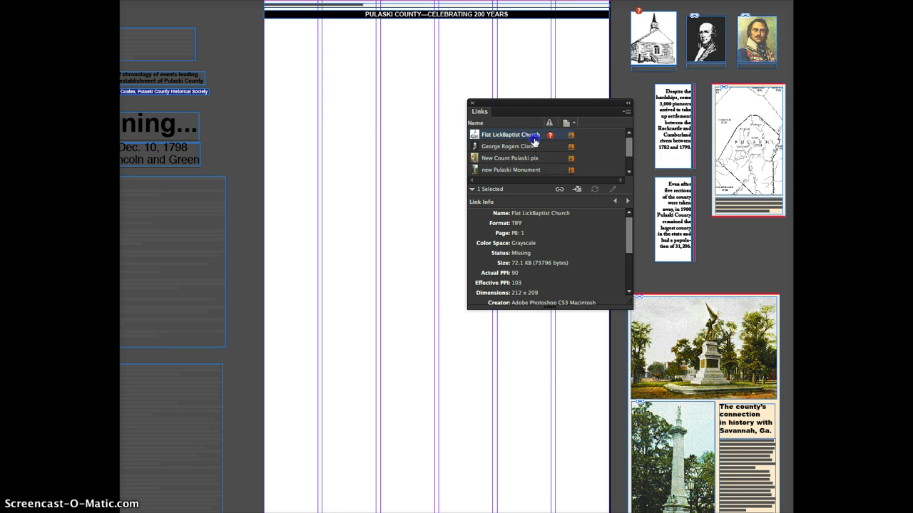
{"action": "left_click", "coordinate": [560, 190]}
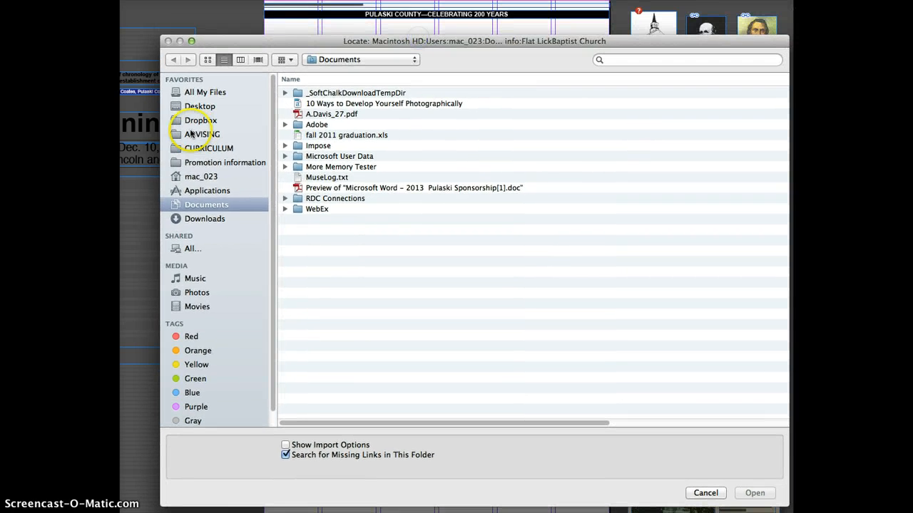
{"action": "left_click", "coordinate": [194, 221]}
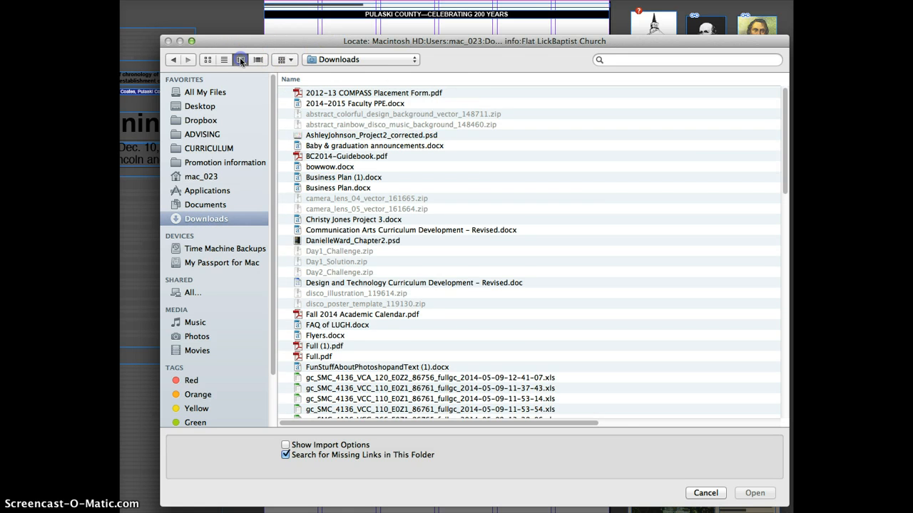
{"action": "left_click", "coordinate": [240, 60]}
{"action": "left_click", "coordinate": [223, 60]}
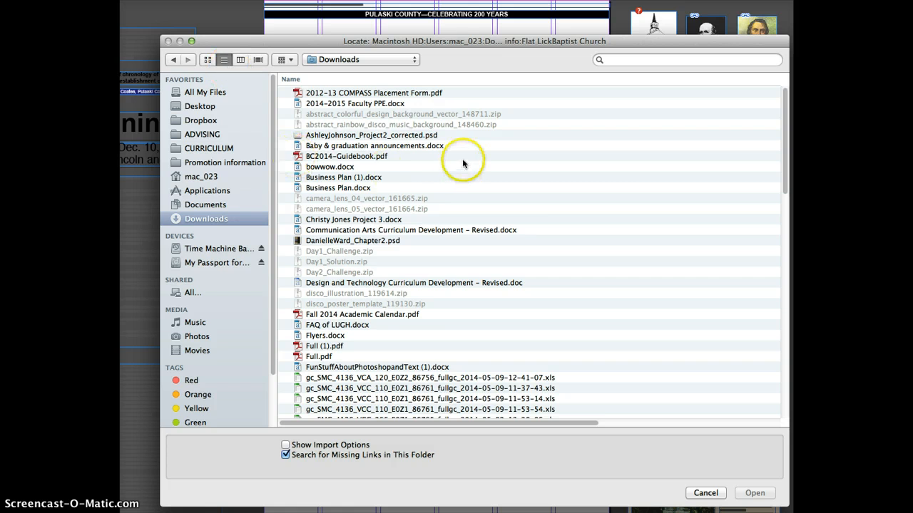
{"action": "scroll", "coordinate": [462, 168], "scroll_direction": "down", "scroll_amount": 10}
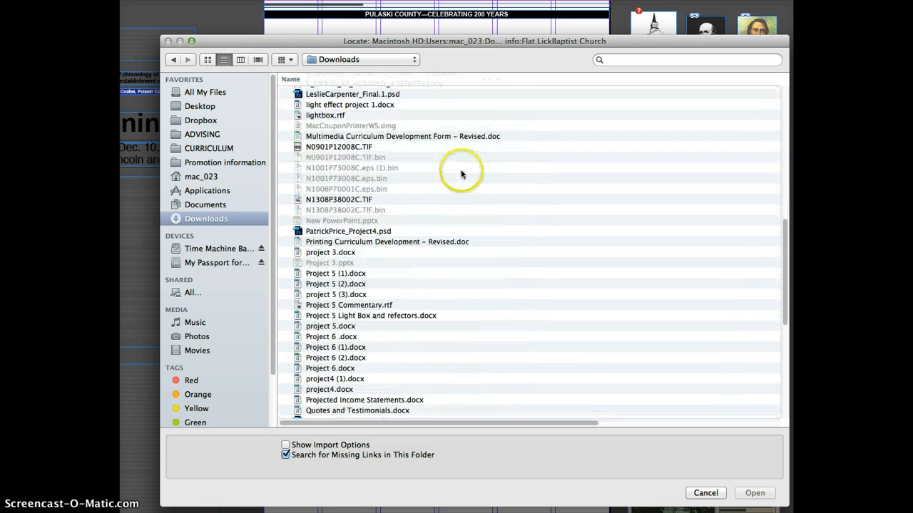
{"action": "scroll", "coordinate": [461, 174], "scroll_direction": "down", "scroll_amount": 10}
{"action": "left_click", "coordinate": [358, 161]}
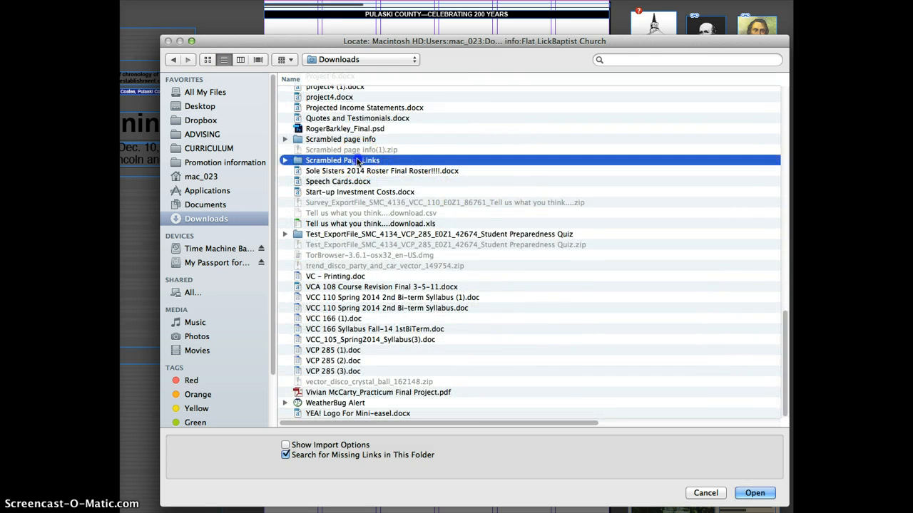
{"action": "double_click", "coordinate": [358, 161]}
{"action": "left_click", "coordinate": [355, 94]}
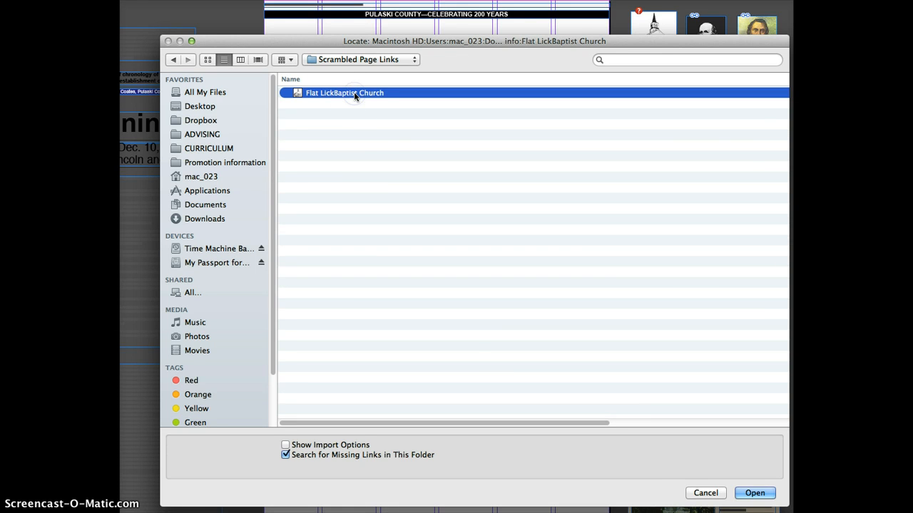
{"action": "left_click", "coordinate": [754, 492]}
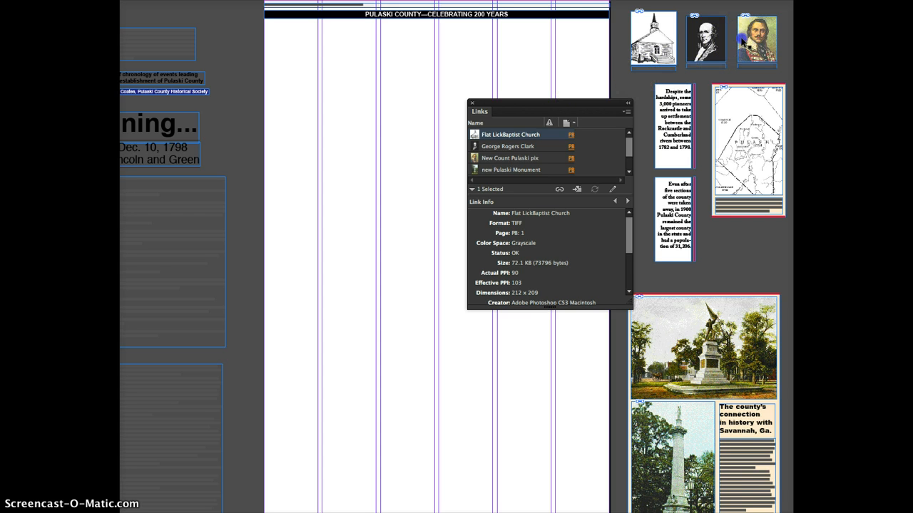
Move the New Count Pulaski pix portrait from the pasteboard to the page's upper middle, enlarge it with its frame, and deselect it
{"action": "left_click", "coordinate": [763, 43]}
{"action": "left_click_drag", "start_coordinate": [764, 46], "coordinate": [424, 108]}
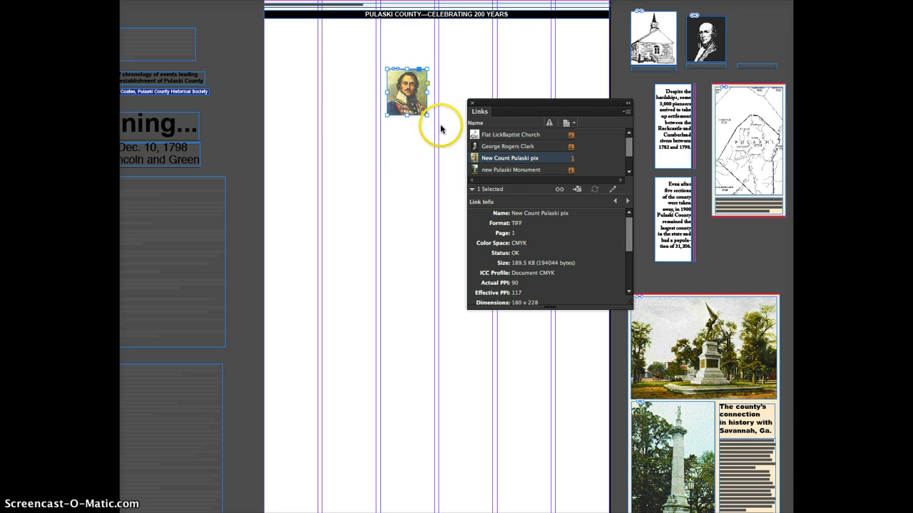
{"action": "left_click_drag", "start_coordinate": [426, 115], "coordinate": [461, 154]}
{"action": "left_click", "coordinate": [407, 194]}
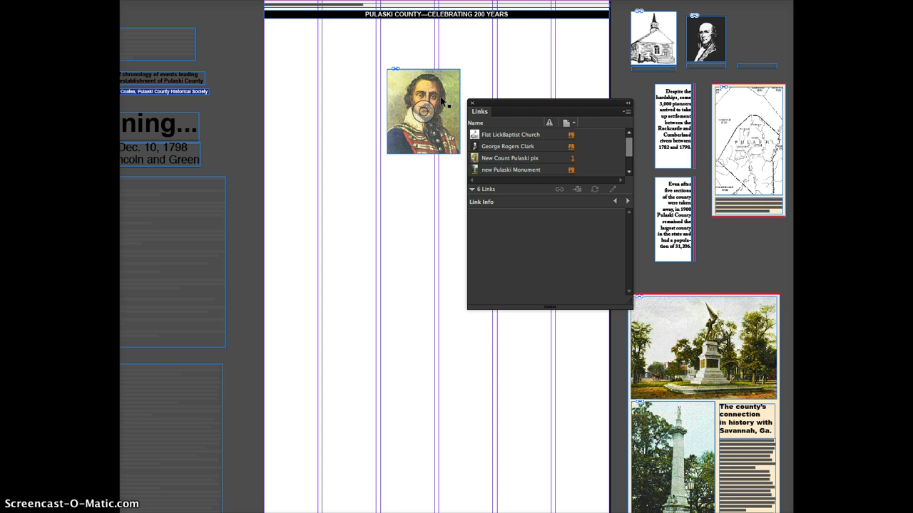
Move the new Pulaski Monument picture onto the page, enlarge it with its frame, and position it just below the portrait
{"action": "left_click", "coordinate": [690, 440]}
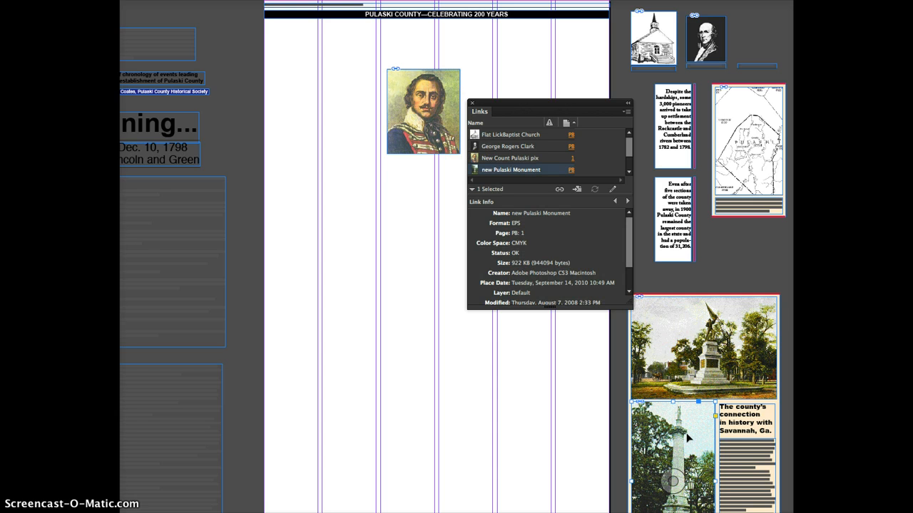
{"action": "left_click_drag", "start_coordinate": [686, 437], "coordinate": [388, 267]}
{"action": "left_click_drag", "start_coordinate": [417, 390], "coordinate": [521, 457]}
{"action": "left_click_drag", "start_coordinate": [442, 335], "coordinate": [397, 264]}
{"action": "left_click", "coordinate": [440, 285]}
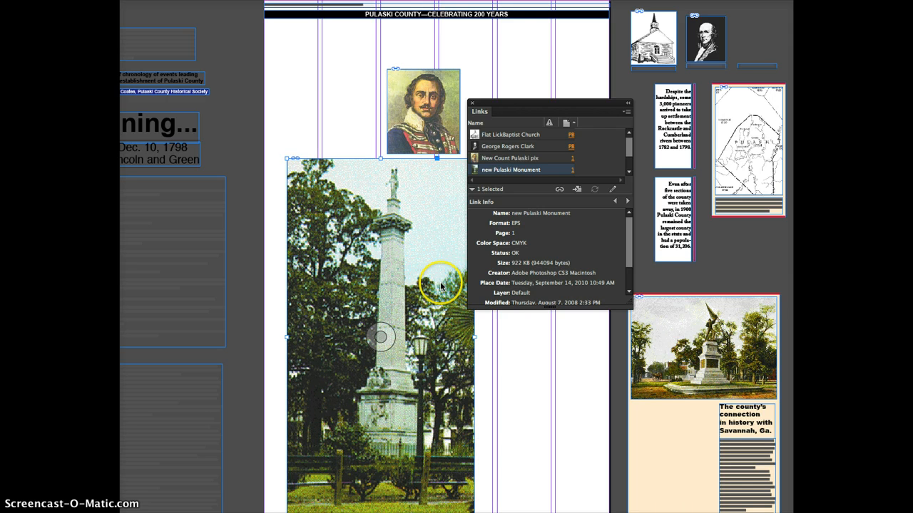
{"action": "right_click", "coordinate": [441, 285]}
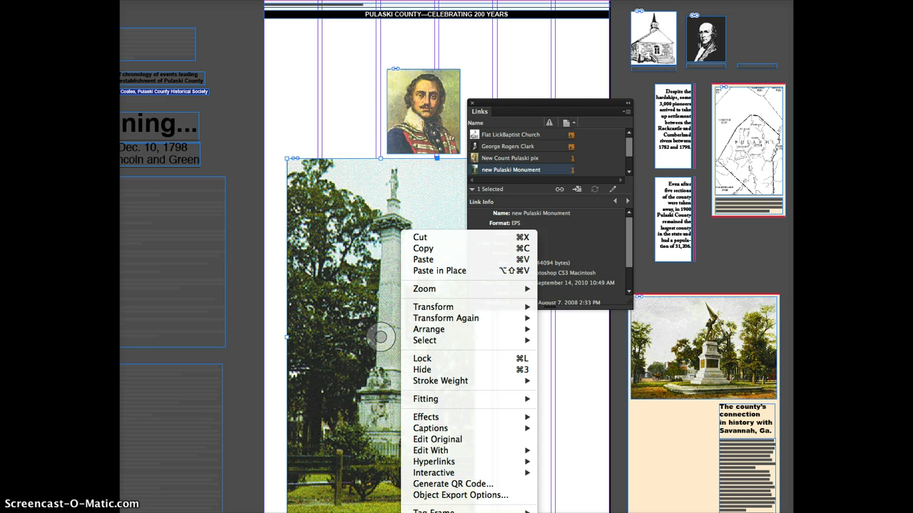
{"action": "left_click", "coordinate": [571, 512]}
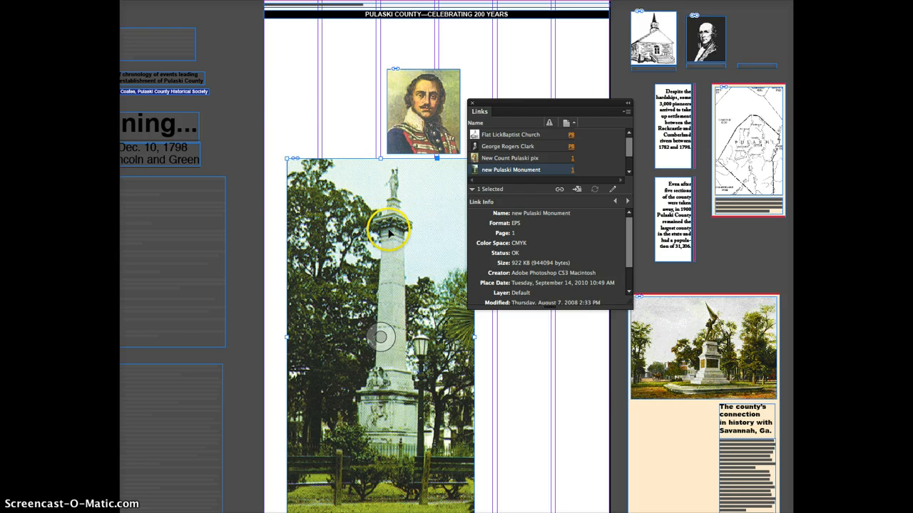
{"action": "left_click", "coordinate": [381, 337]}
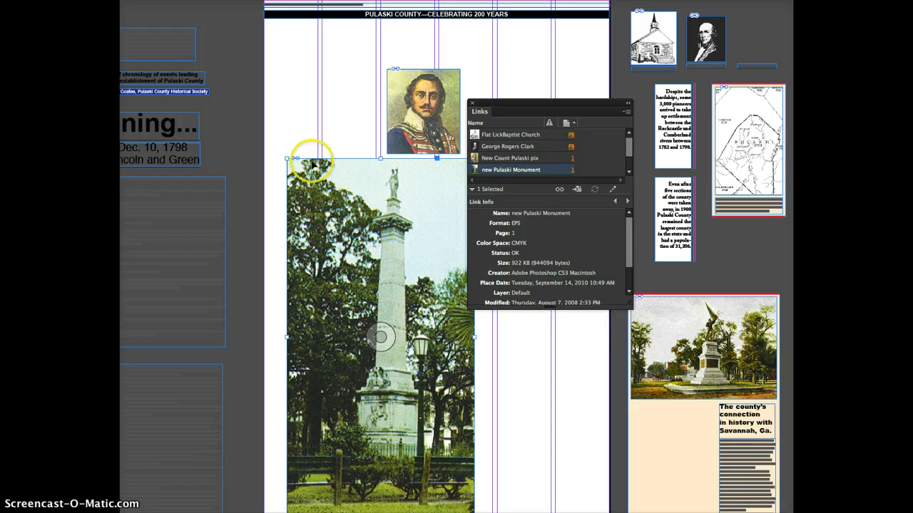
Try resizing the monument picture's frame inward from its upper-left corner, and undo the change
{"action": "left_click_drag", "start_coordinate": [287, 158], "coordinate": [360, 262]}
{"action": "key", "text": "super+z"}
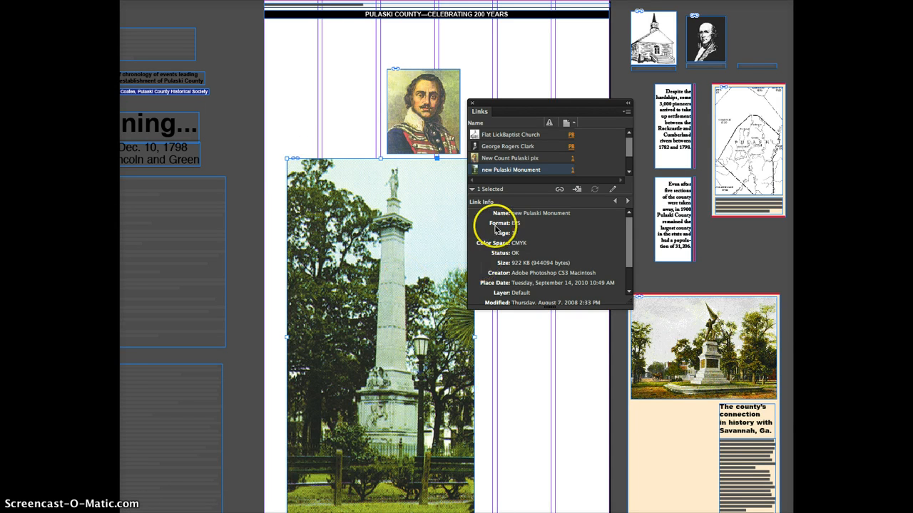